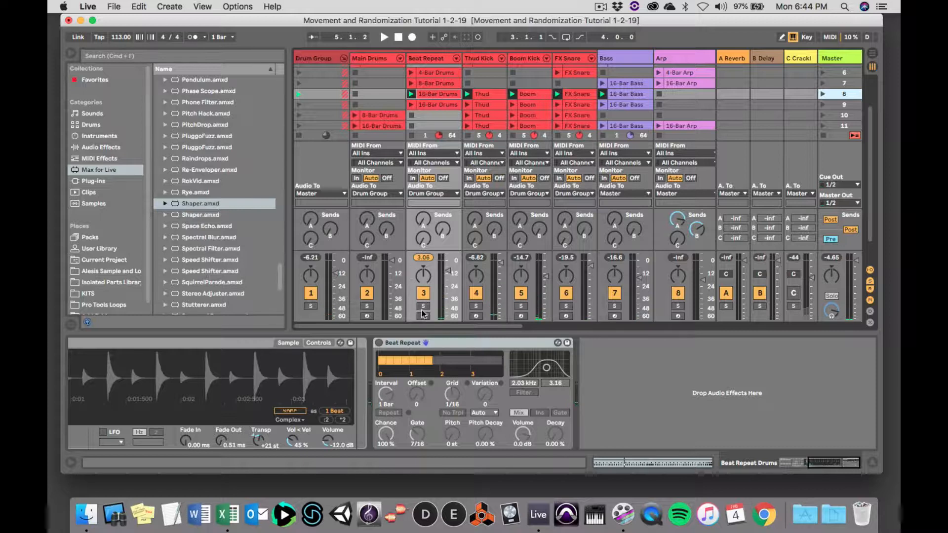
- Solo the Beat Repeat track, audition its 16-Bar Drums clip in scene 8, and bring its 135 House Electro Hi Hat device into view
click(424, 308)
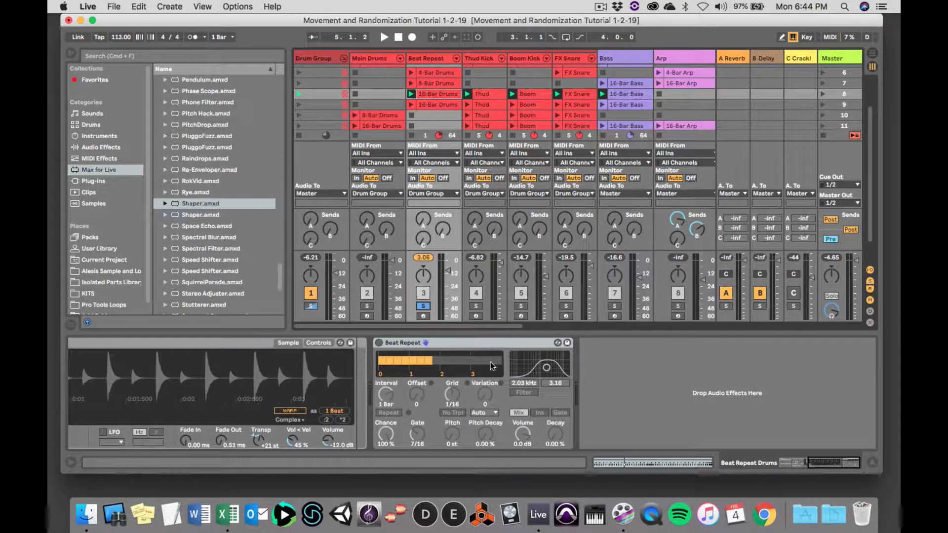
click(411, 94)
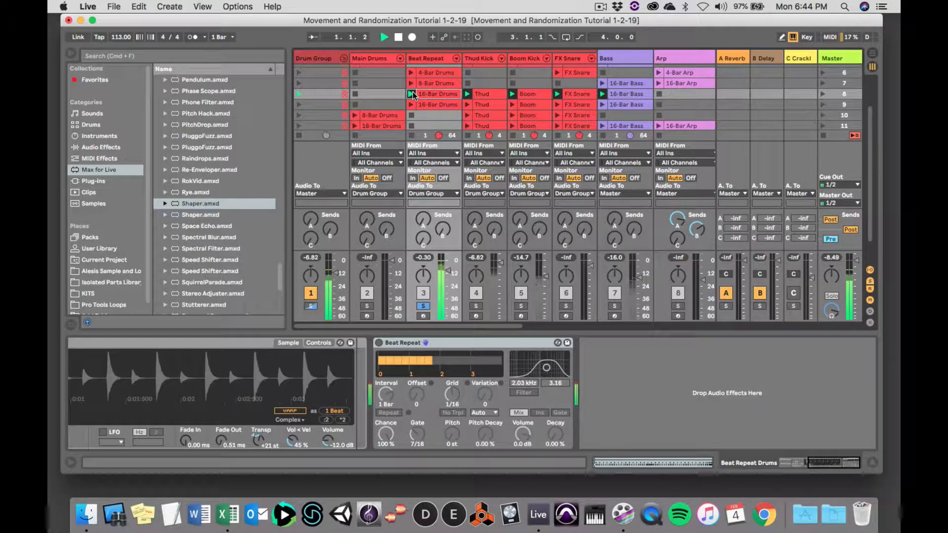
click(321, 400)
scroll(321, 400, left, 5)
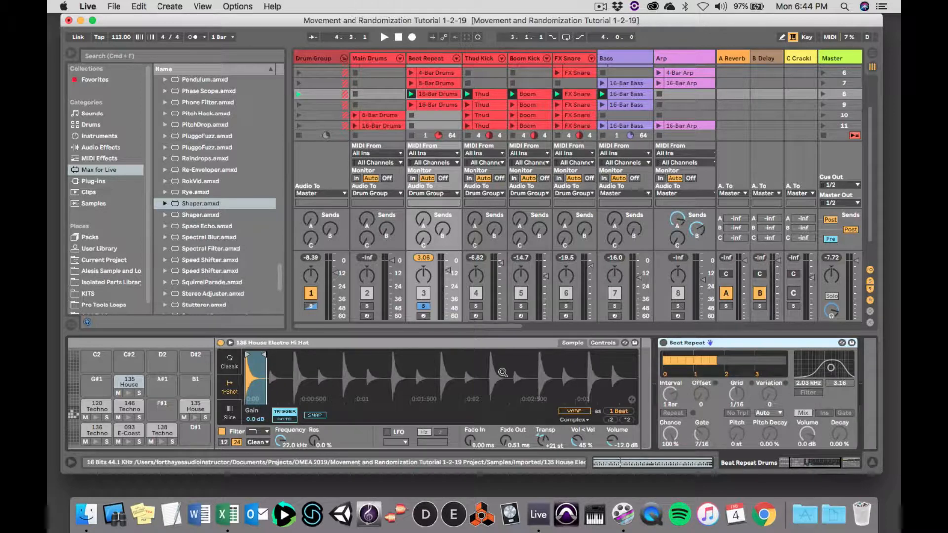
- Add the Max for Live Shaper device after Beat Repeat and map it to the 135 House Electro Hi Hat's Transpose
drag(204, 205, 366, 385)
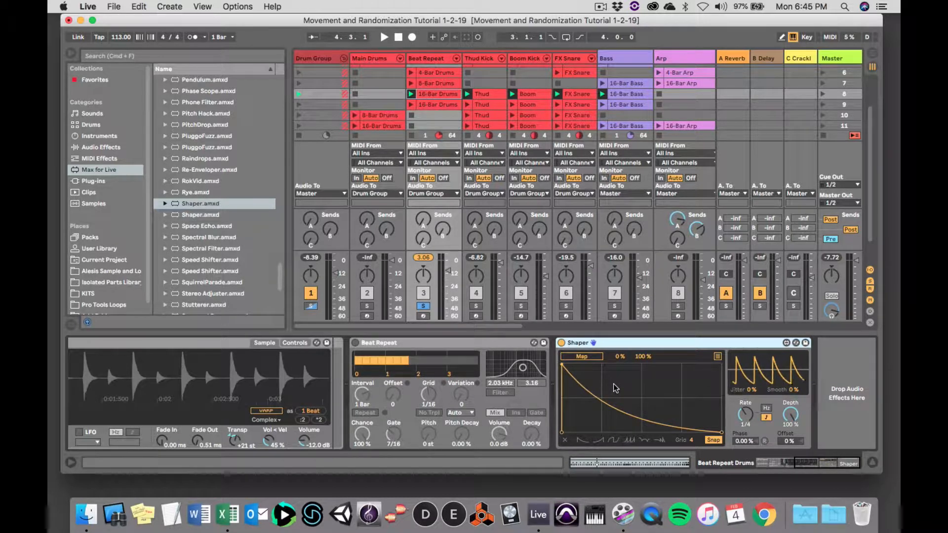
scroll(613, 388, left, 3)
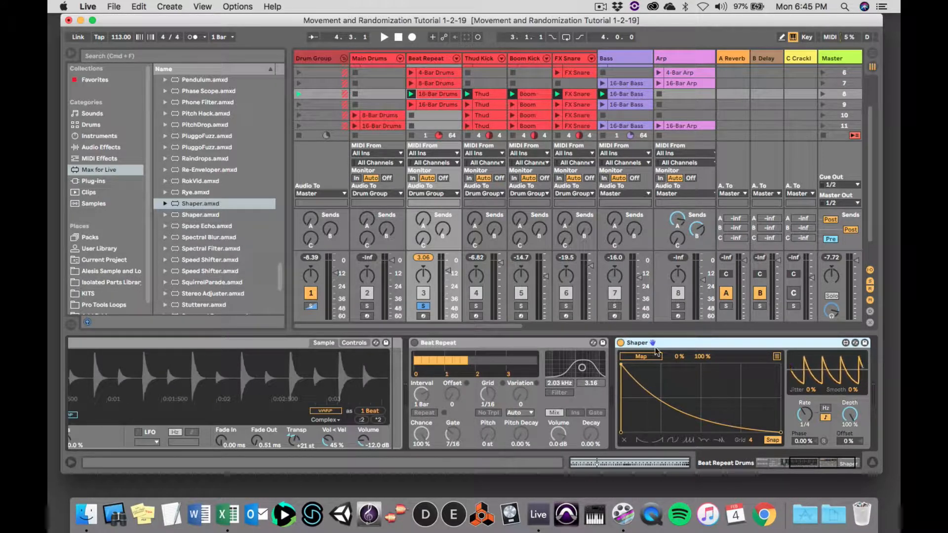
scroll(615, 388, right, 3)
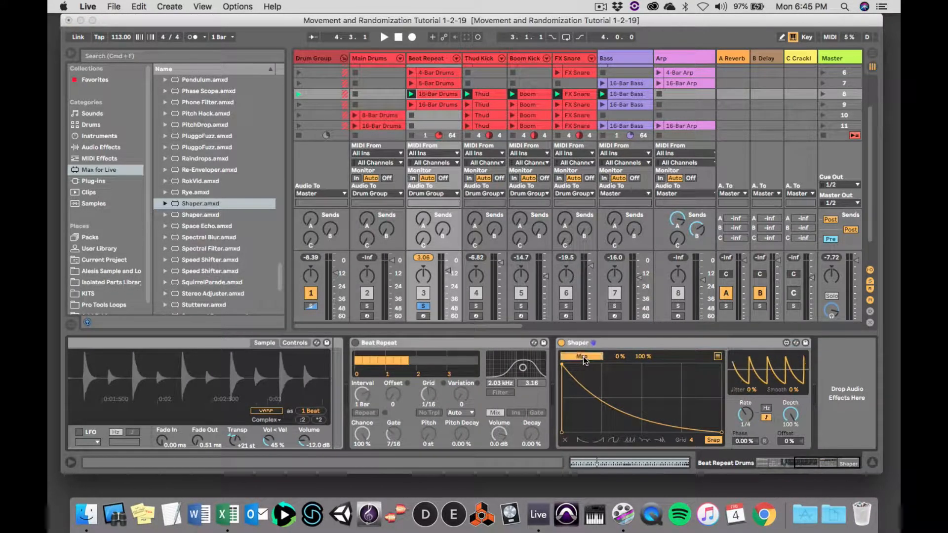
scroll(385, 402, left, 10)
scroll(385, 402, left, 3)
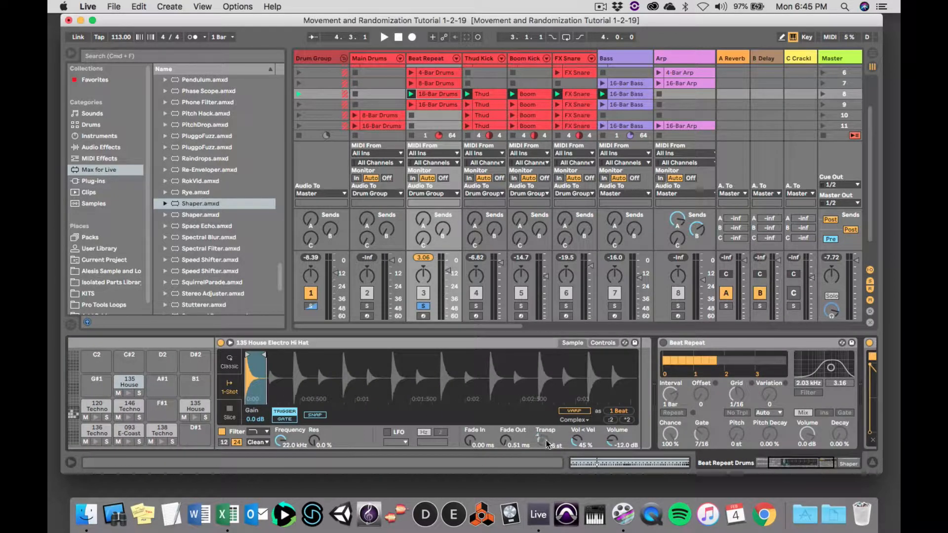
scroll(565, 389, right, 8)
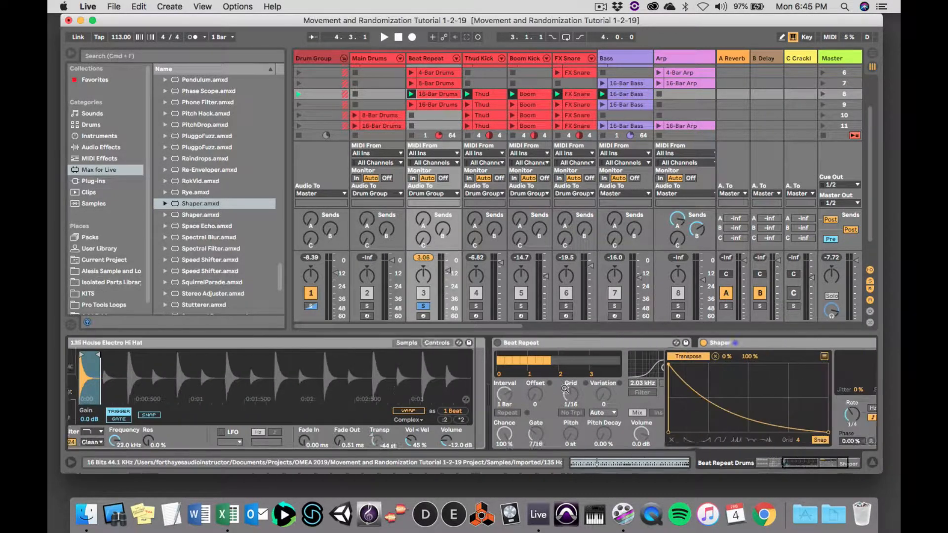
scroll(565, 388, right, 6)
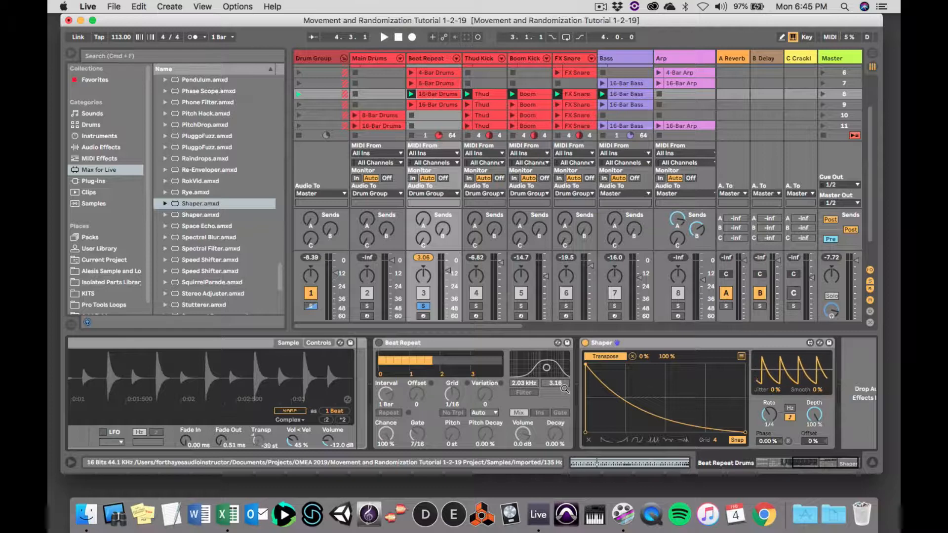
- Start playback, apply the rising curve preset in Shaper, and set the Transpose mapping range to 34 % minimum and 81 % maximum
key(space)
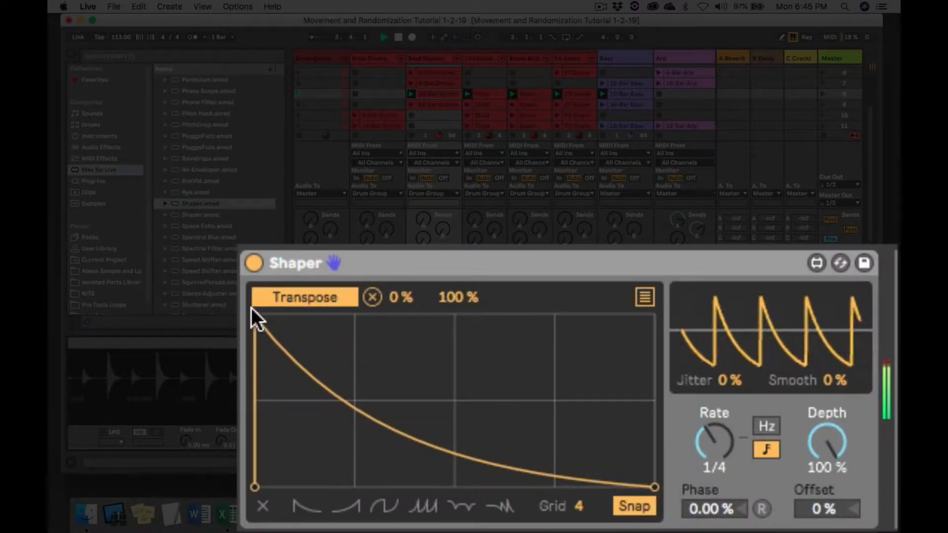
click(347, 505)
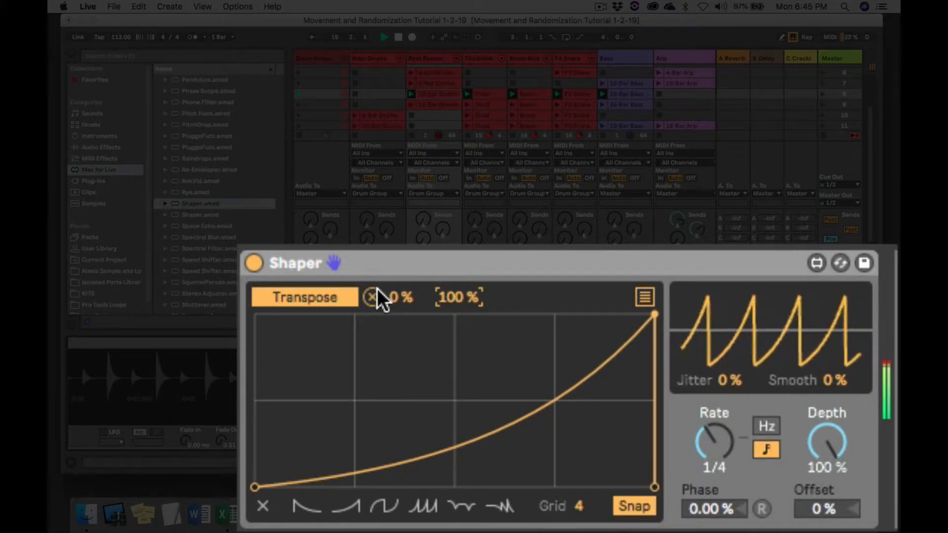
drag(398, 303, 398, 260)
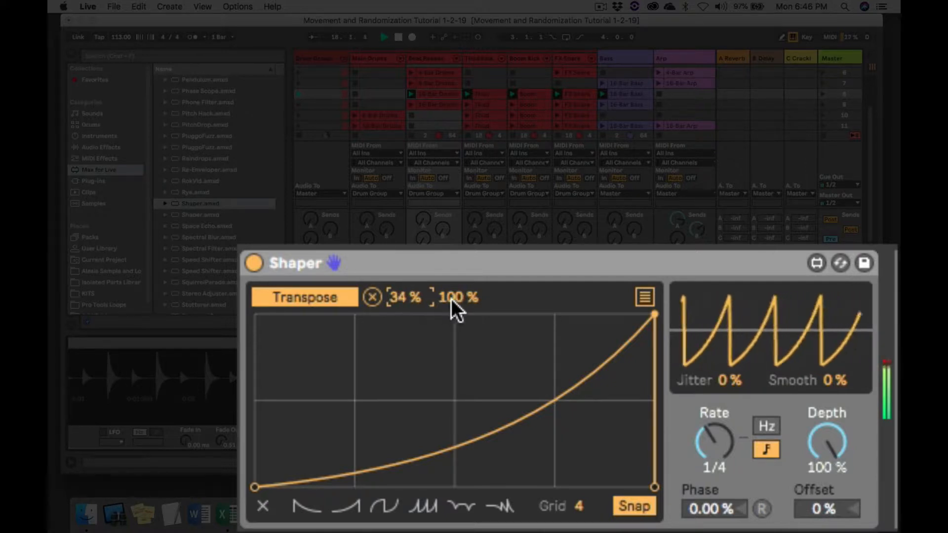
drag(457, 310, 456, 334)
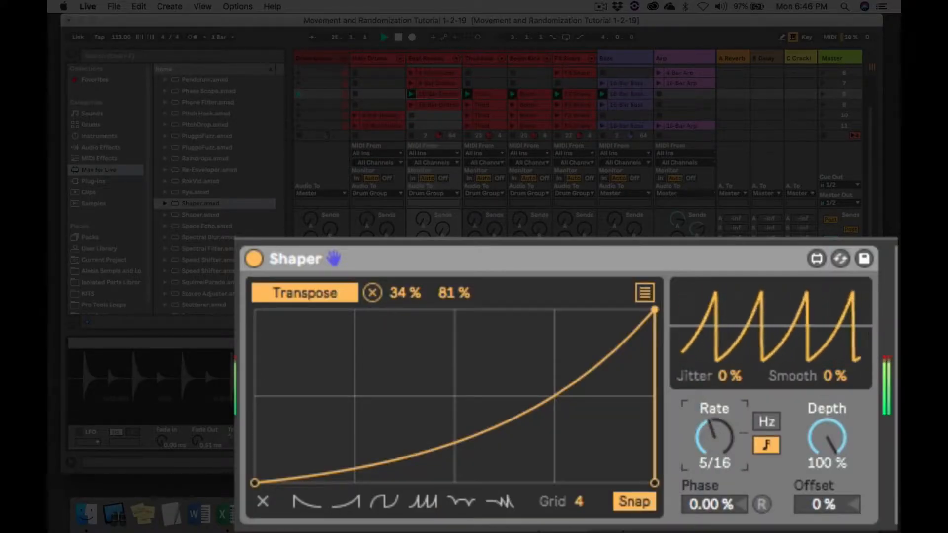
- Set the Shaper's rate to 1 and try a lower depth before returning it to 100 %
drag(714, 437, 715, 425)
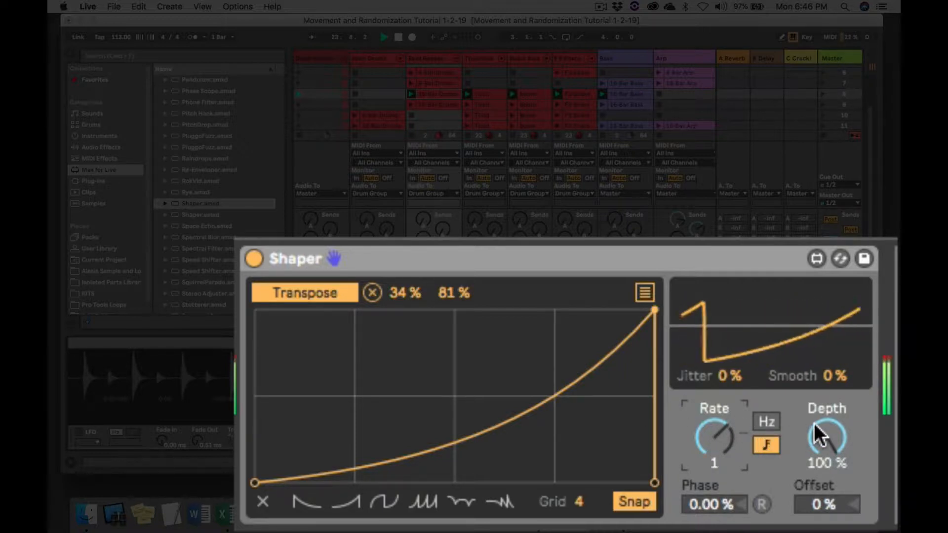
drag(815, 423, 814, 437)
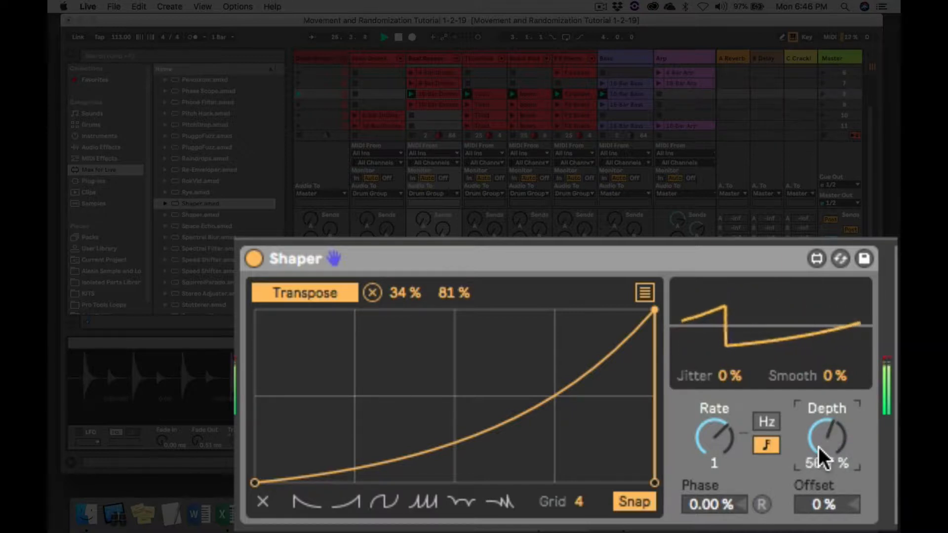
drag(819, 446, 819, 437)
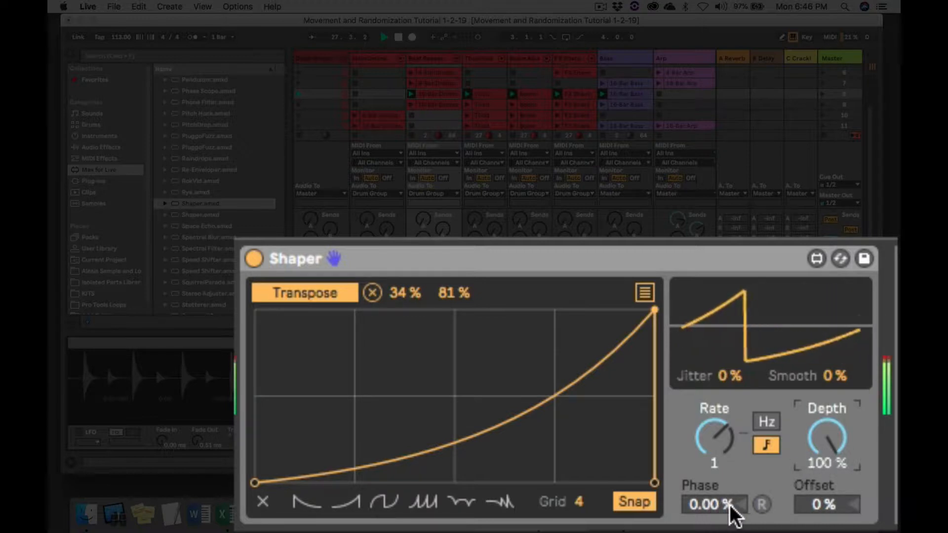
- Try the Shaper's rate in free-running Hz mode and switch it back to tempo-synced note values
click(764, 507)
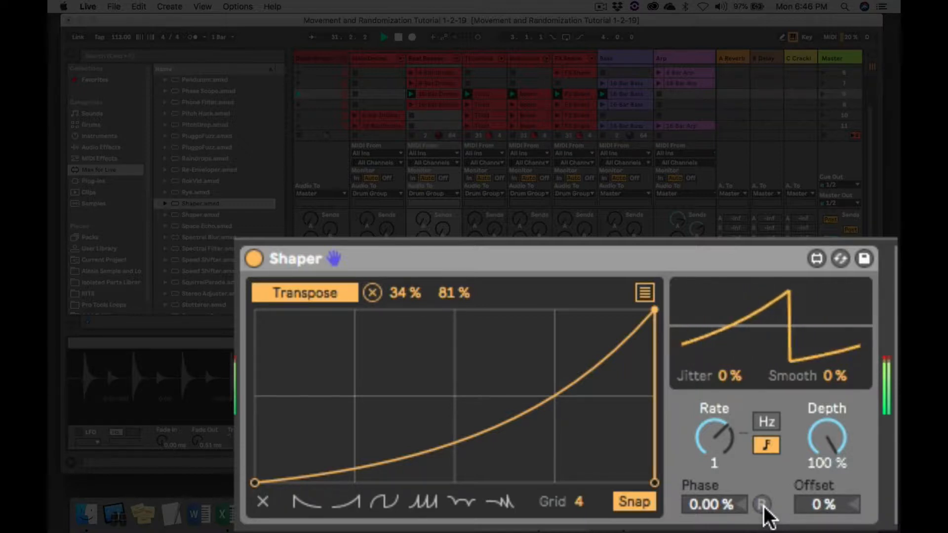
click(768, 419)
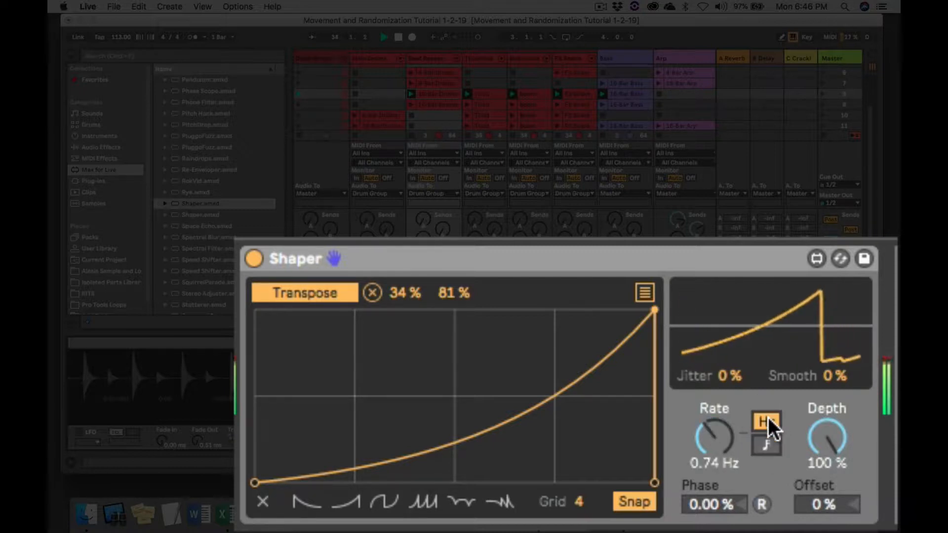
click(766, 440)
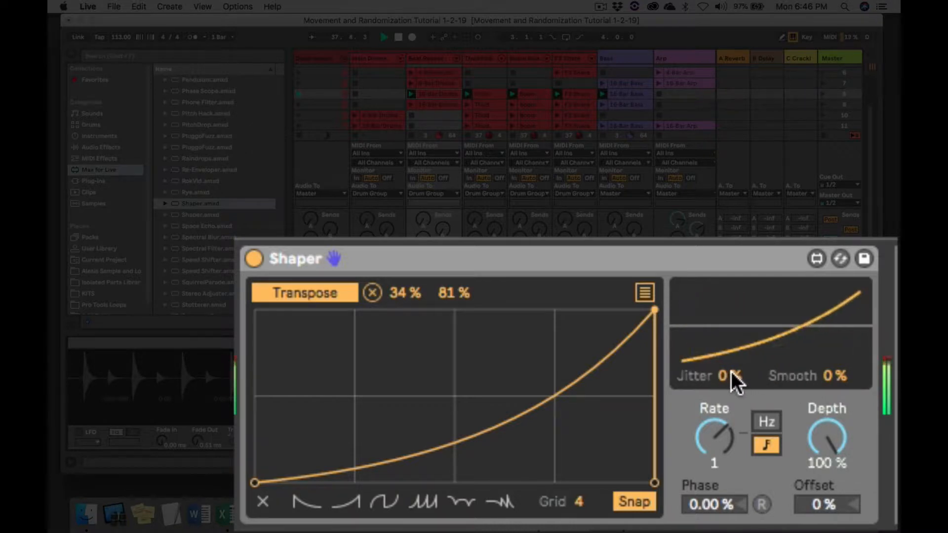
- Try the Shaper with Jitter at 34 % and raised Smooth, then return both to 0 %
drag(731, 371, 731, 354)
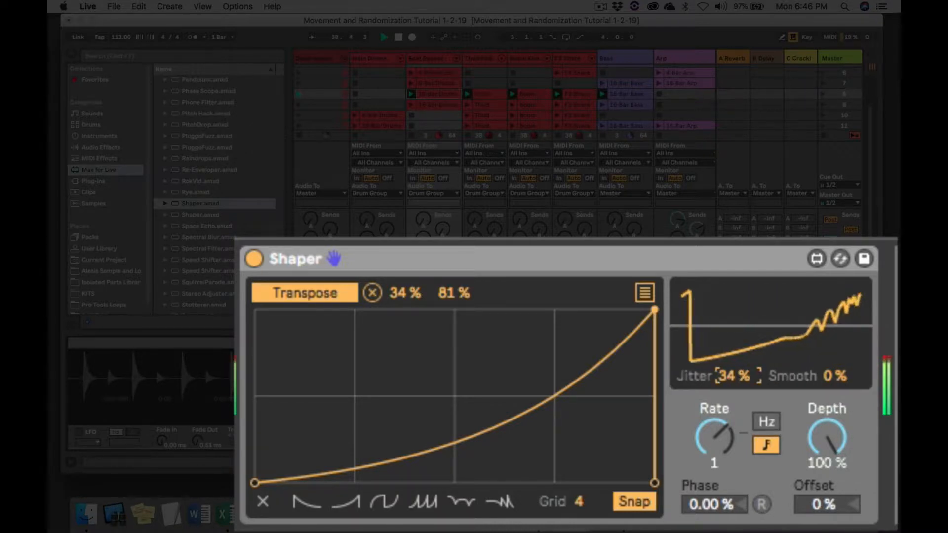
click(834, 374)
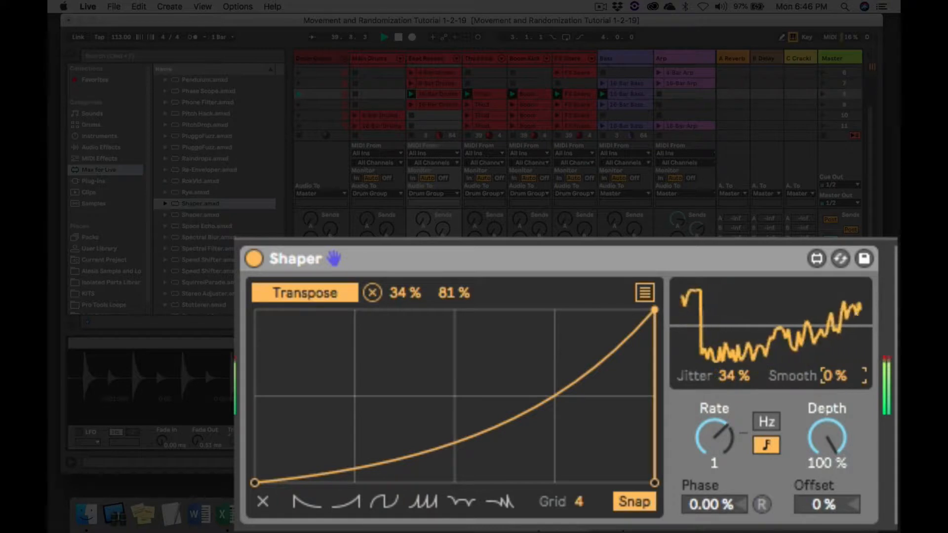
drag(834, 373, 833, 345)
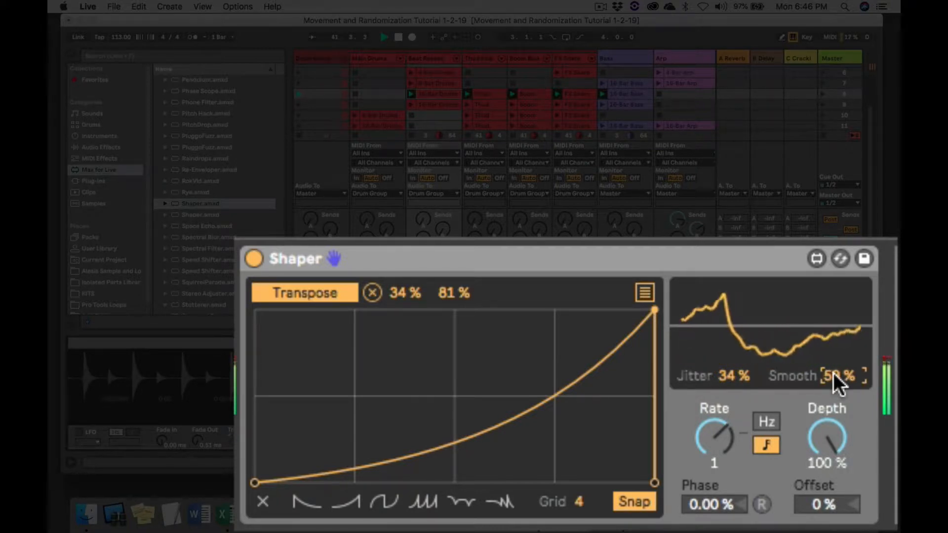
drag(834, 374, 834, 402)
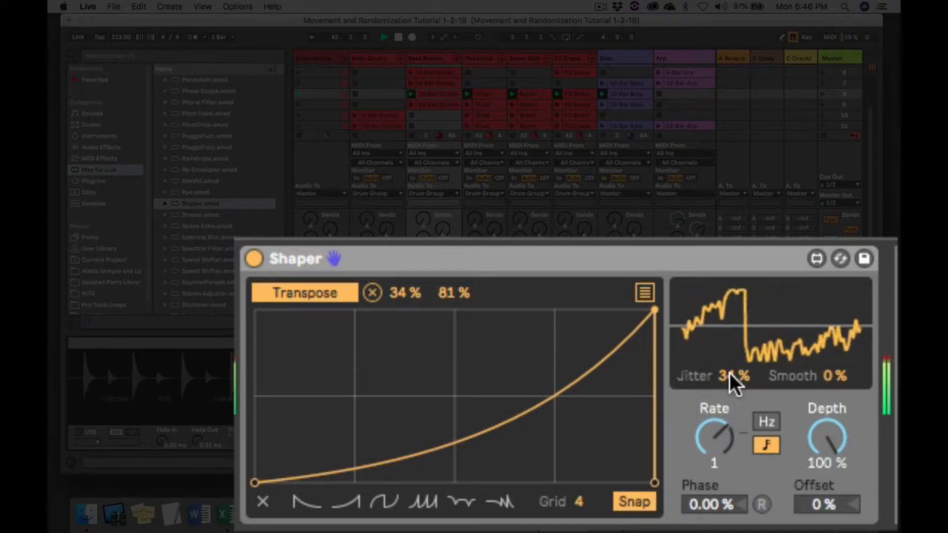
drag(733, 383, 733, 403)
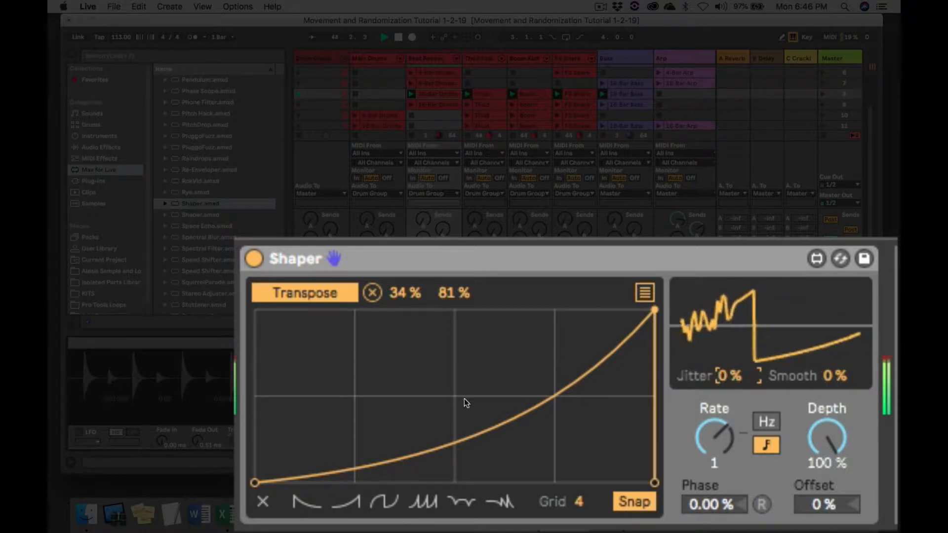
- Check the modulated hi-hat Transpose during playback, then unsolo the Beat Repeat track and stop playback
scroll(450, 399, left, 5)
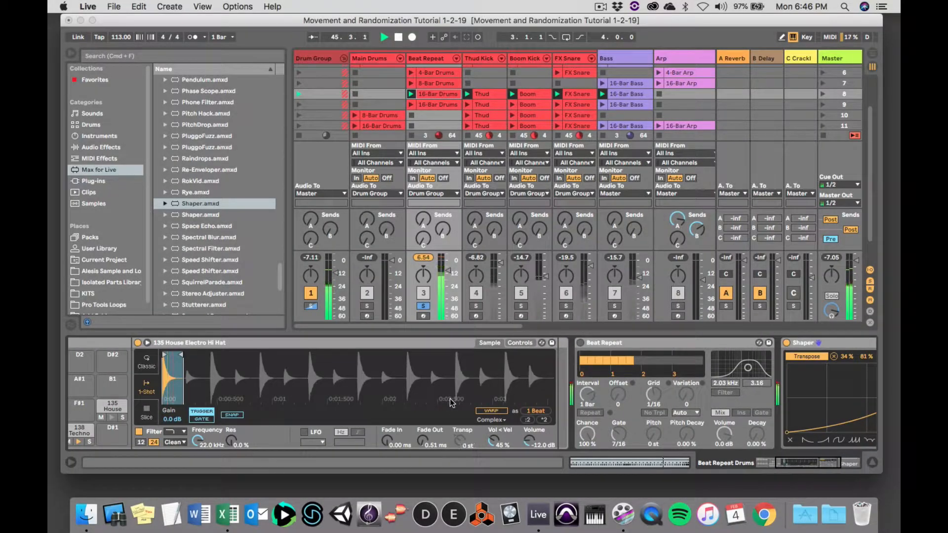
scroll(450, 403, left, 3)
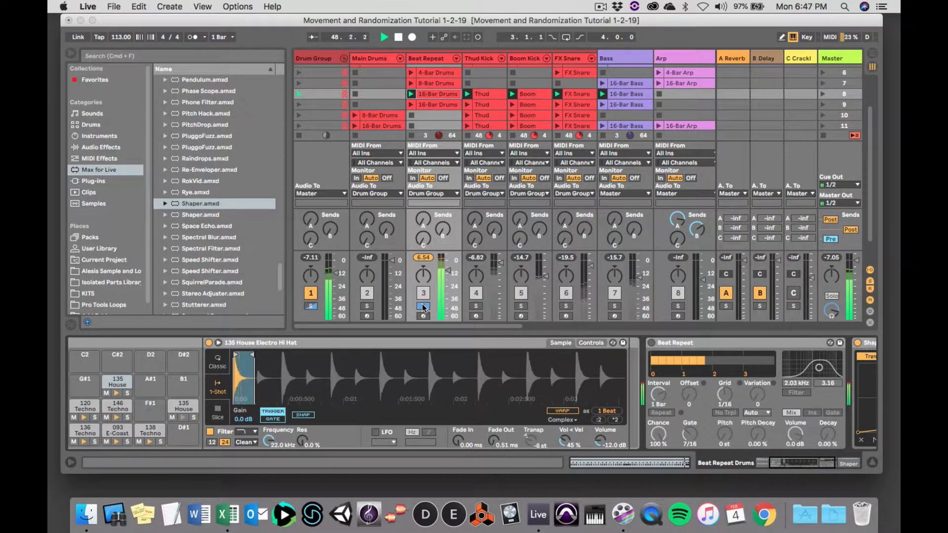
click(423, 307)
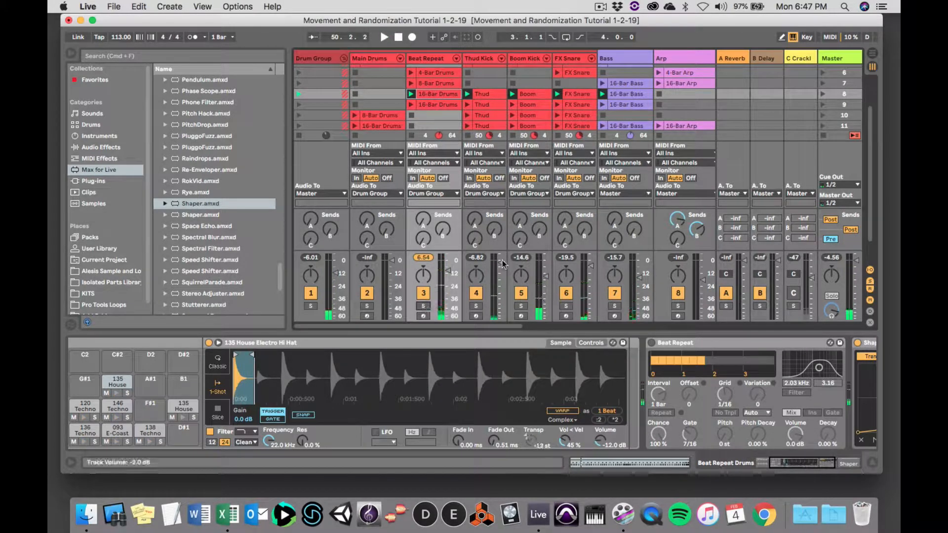
- Select the Bass track to show its device chain and solo the track
scroll(472, 57, right, 5)
scroll(471, 58, up, 4)
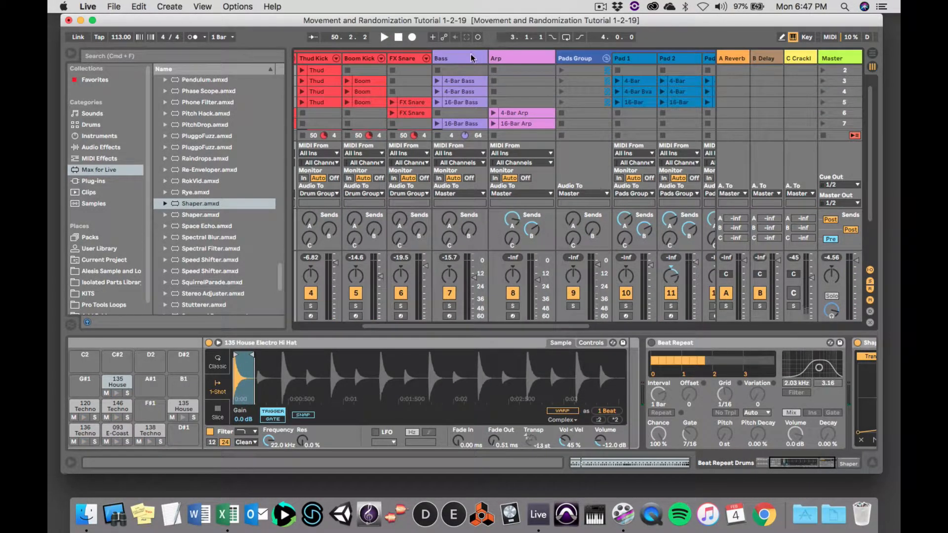
click(471, 58)
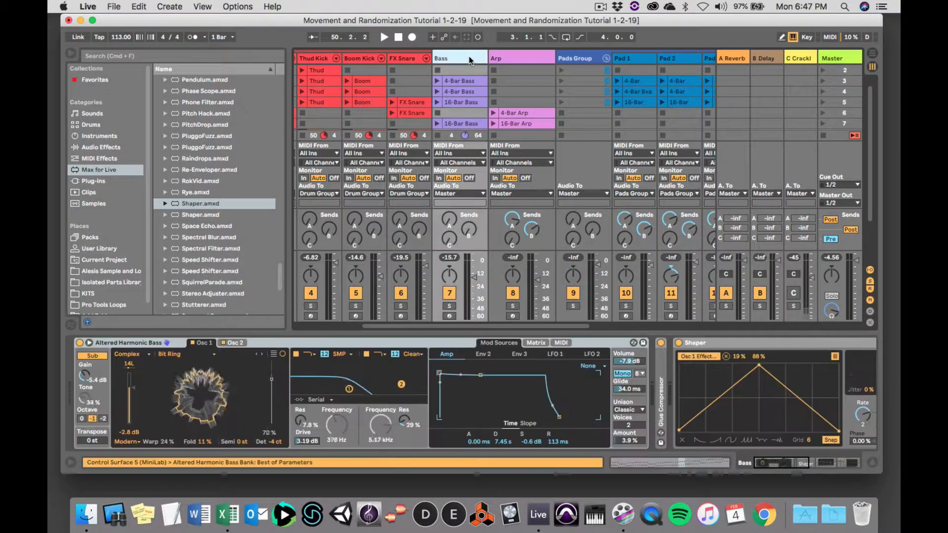
click(450, 306)
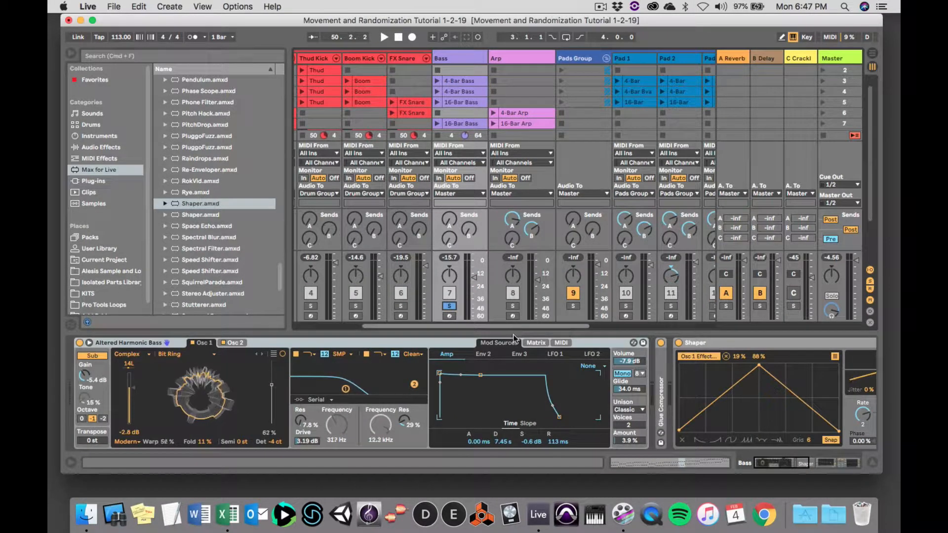
- Show the list of mapped parameters in the Bass track's Shaper and examine it beside the synth's controls
scroll(519, 377, right, 5)
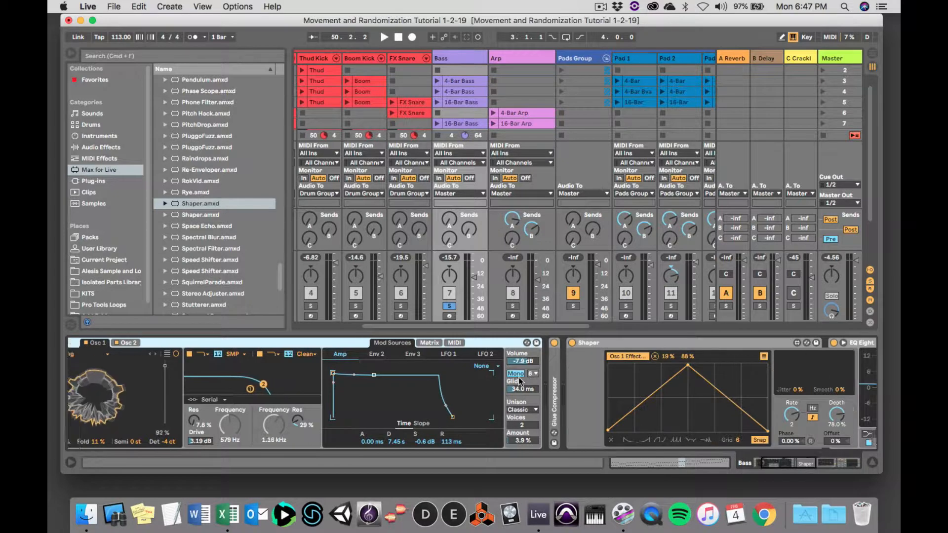
scroll(518, 377, left, 5)
scroll(553, 419, right, 7)
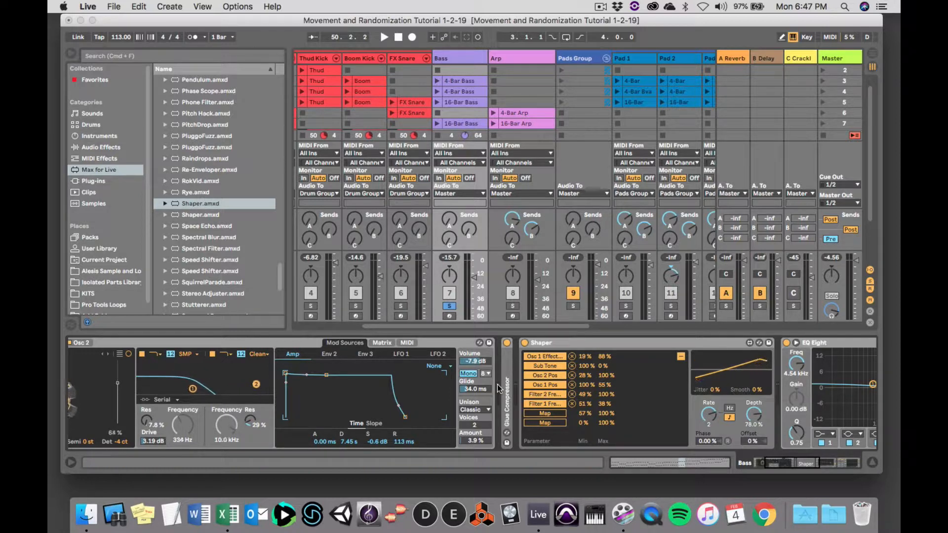
- Audition the 16-Bar Bass clip in scene 7, stop playback, and switch the Bass track's Shaper back to its curve view
click(438, 124)
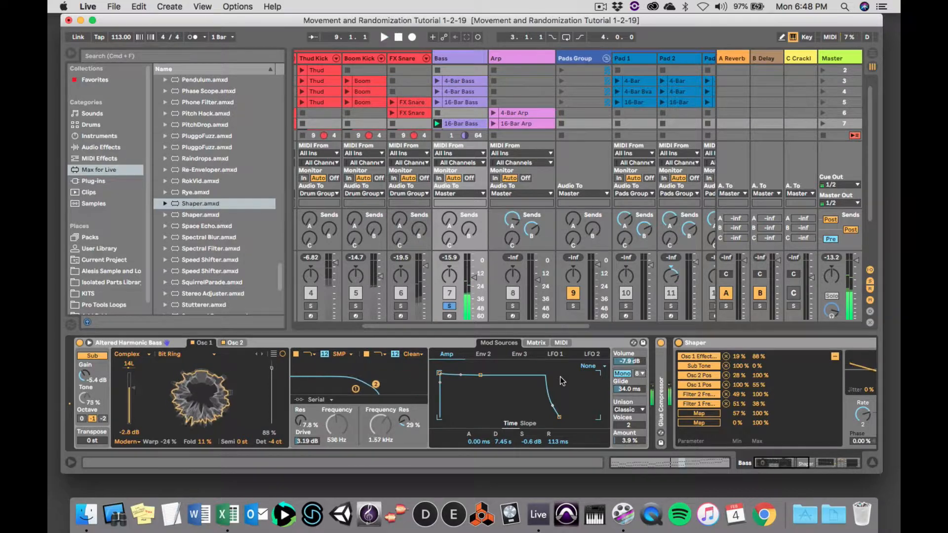
scroll(560, 378, right, 5)
key(space)
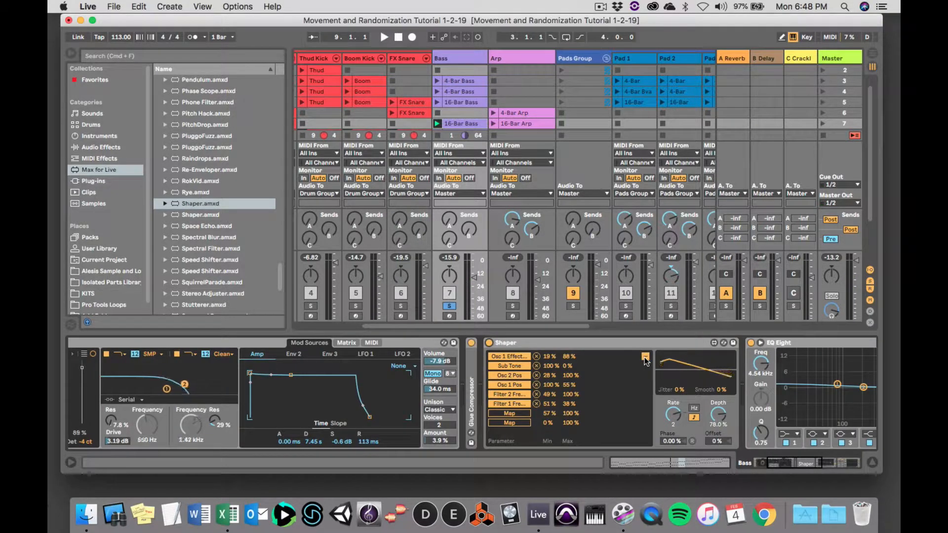
click(644, 357)
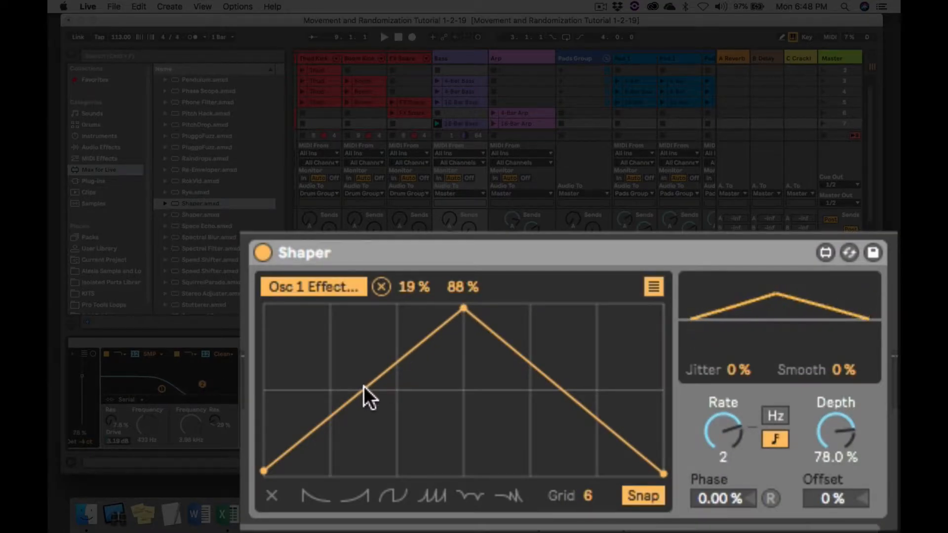
- Try adding snapped breakpoints on both sides of the Bass Shaper curve's peak and repositioning the one on the falling slope
click(364, 387)
click(561, 388)
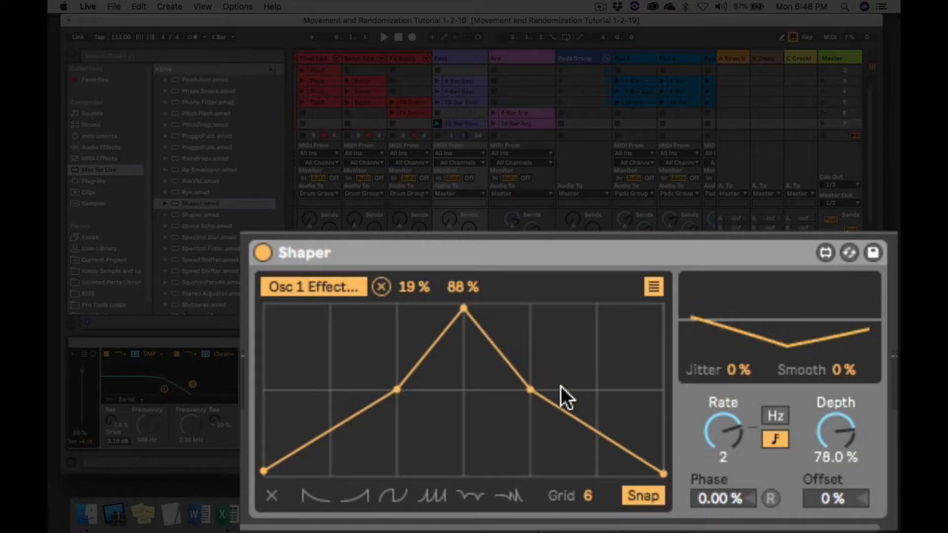
shift+click(530, 390)
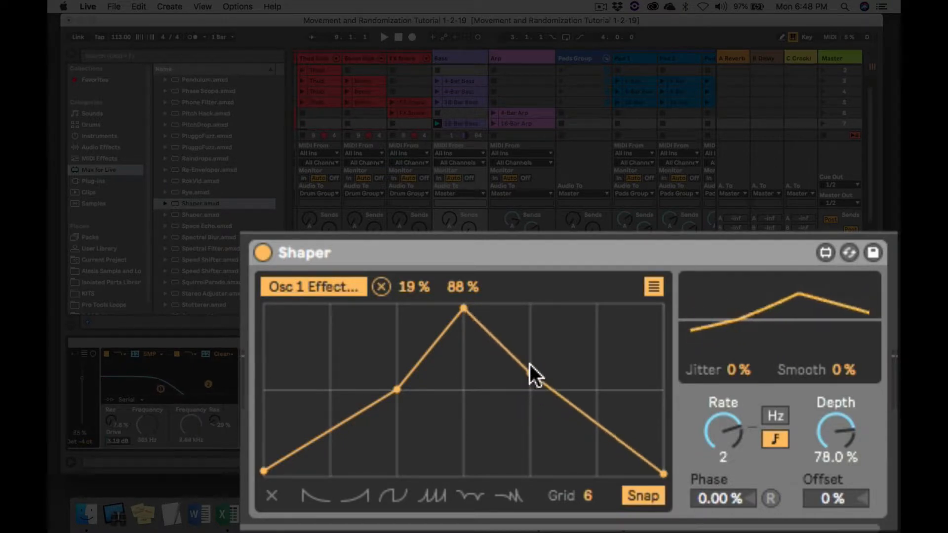
drag(529, 365, 559, 410)
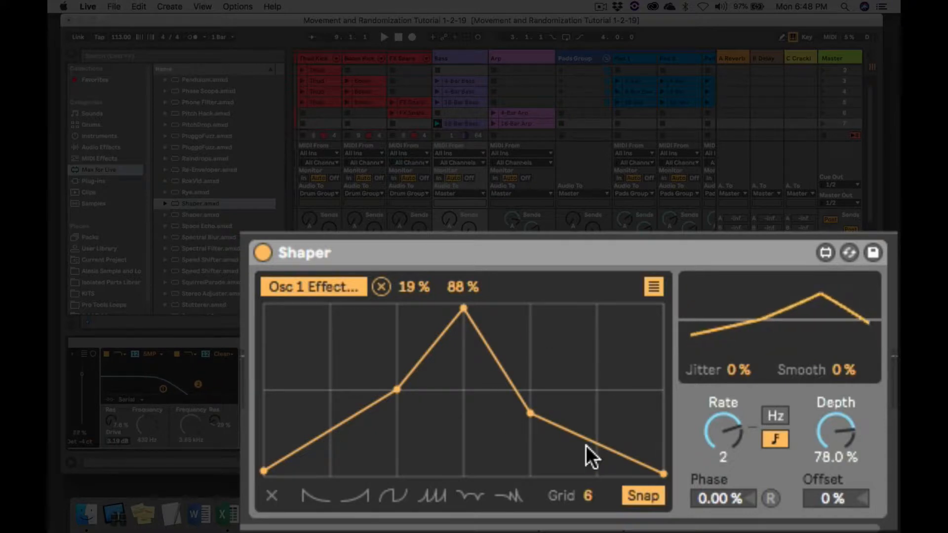
- Try placing the Bass Shaper curve's two side breakpoints freely off the grid, above the centre line, with Snap disabled
click(644, 495)
drag(527, 412, 557, 380)
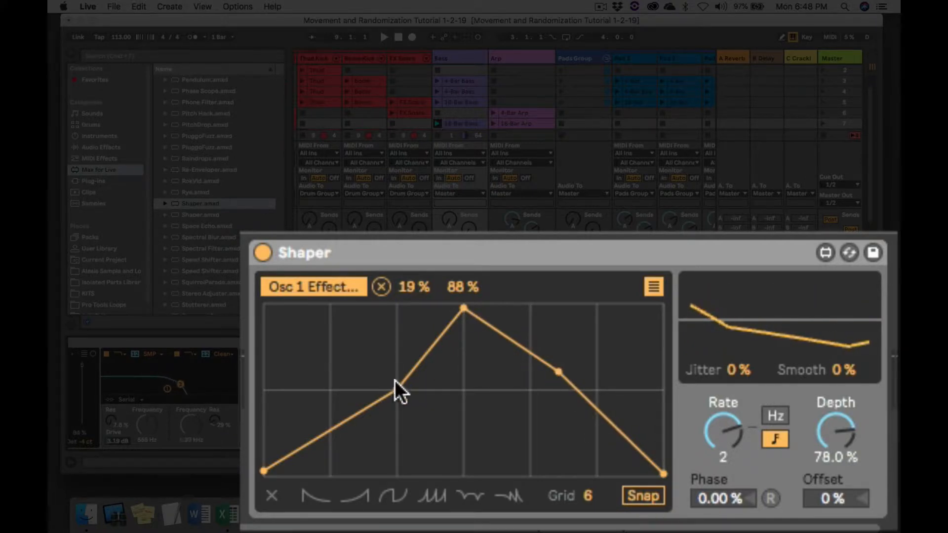
drag(398, 389, 354, 362)
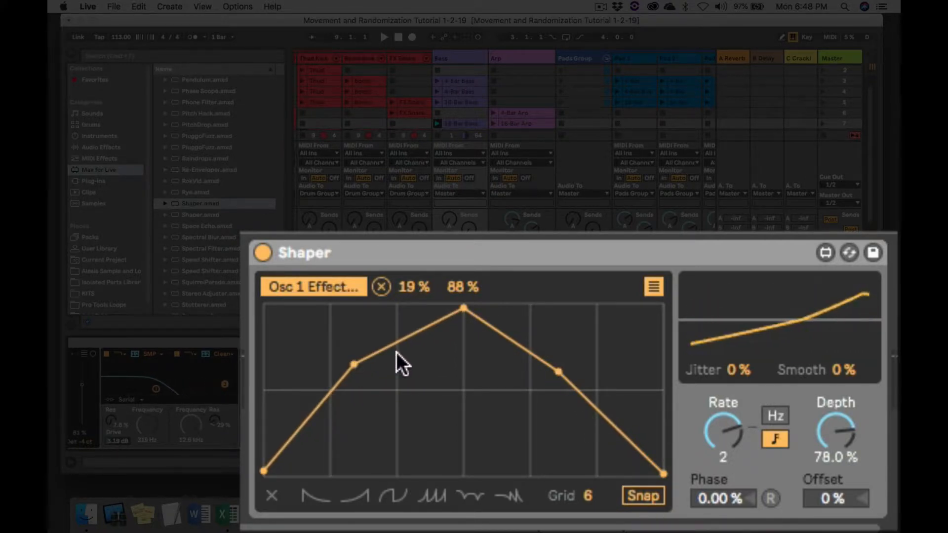
- Try deleting the breakpoint on the Bass Shaper's rising slope and bending that segment into a downward-sagging curve
double_click(355, 363)
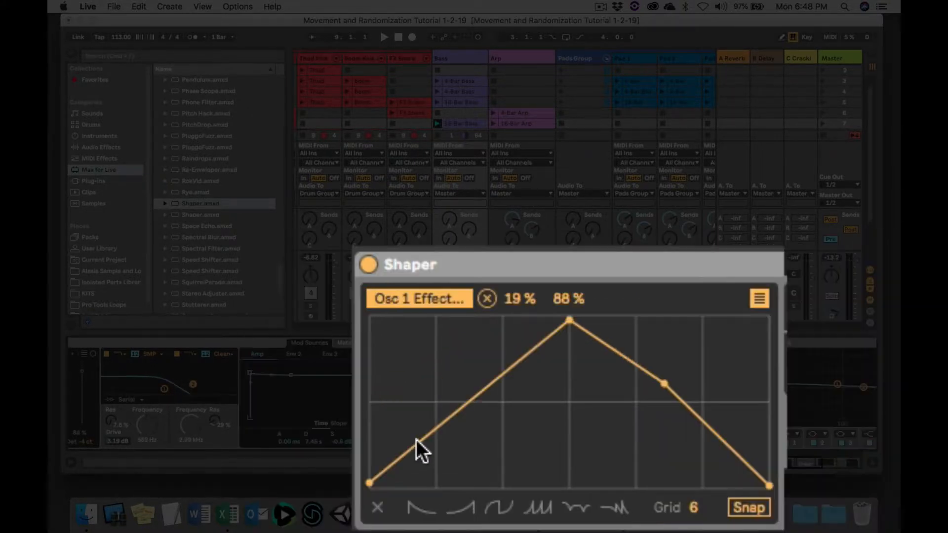
drag(469, 403, 469, 435)
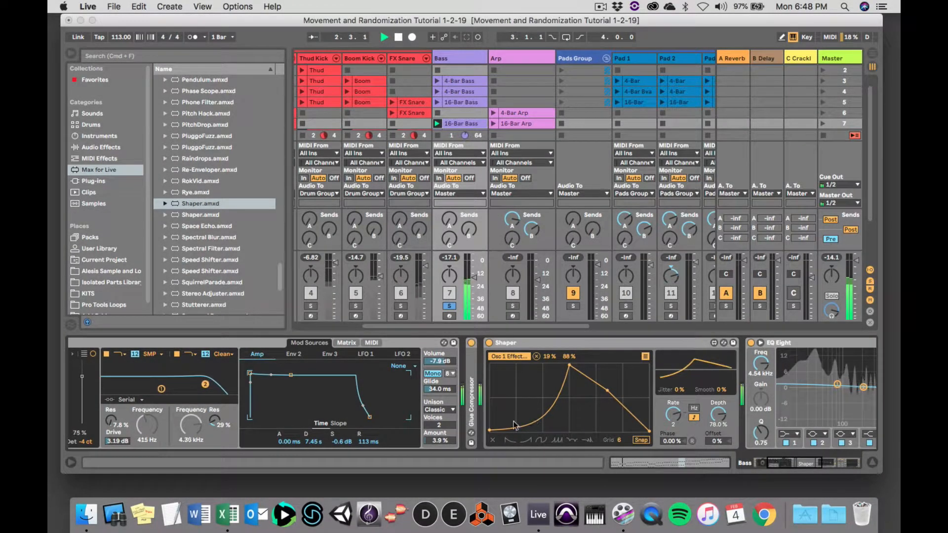
- Check the Bass Shaper's mapped parameters, then audition the bass soloed and unsoloed with the other tracks before stopping playback
click(507, 358)
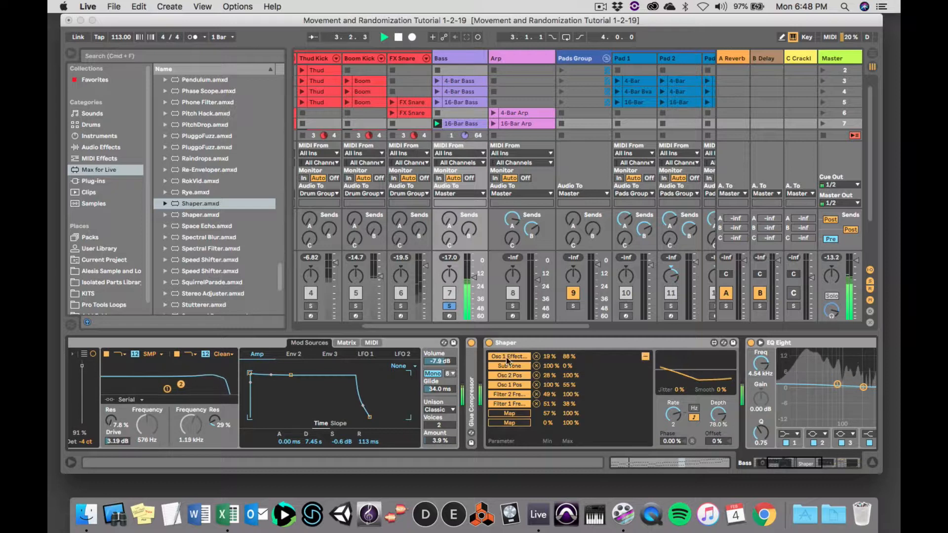
click(645, 356)
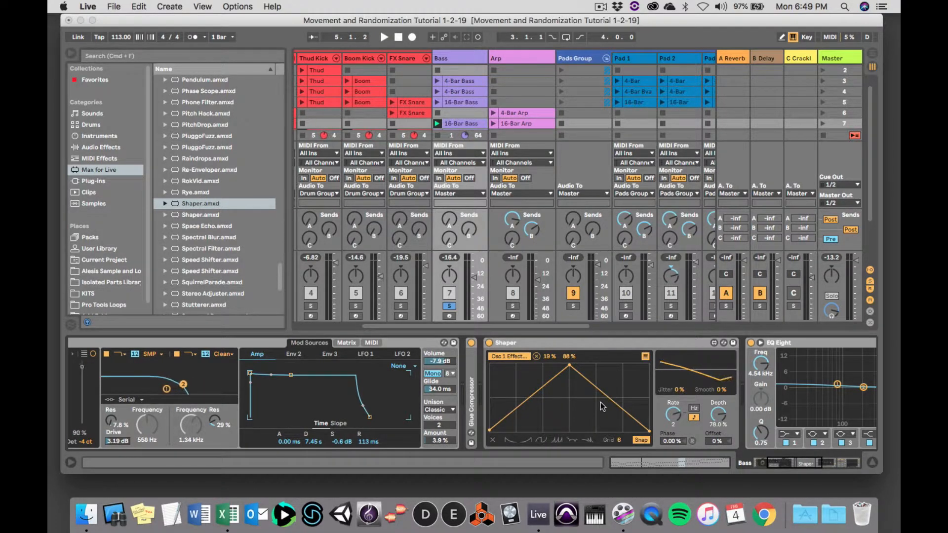
key(space)
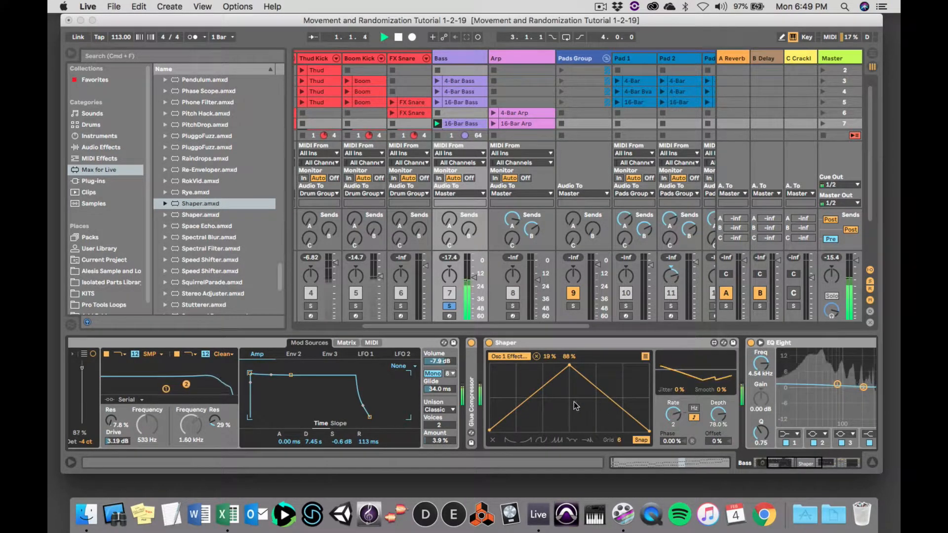
click(449, 306)
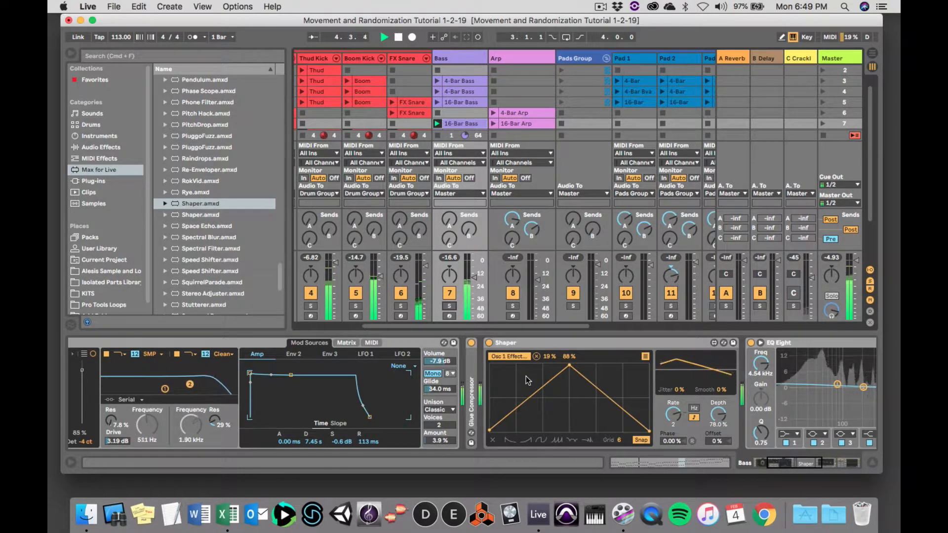
key(space)
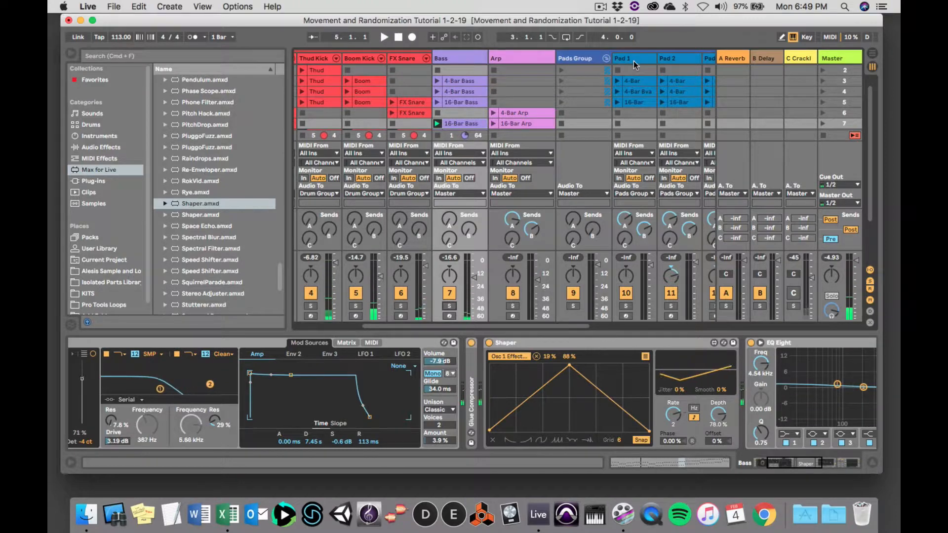
- Show the mapped parameters of the Shaper on the Pad 1 track and launch that track's 4-Bar clip in scene 3
click(633, 61)
scroll(488, 382, right, 10)
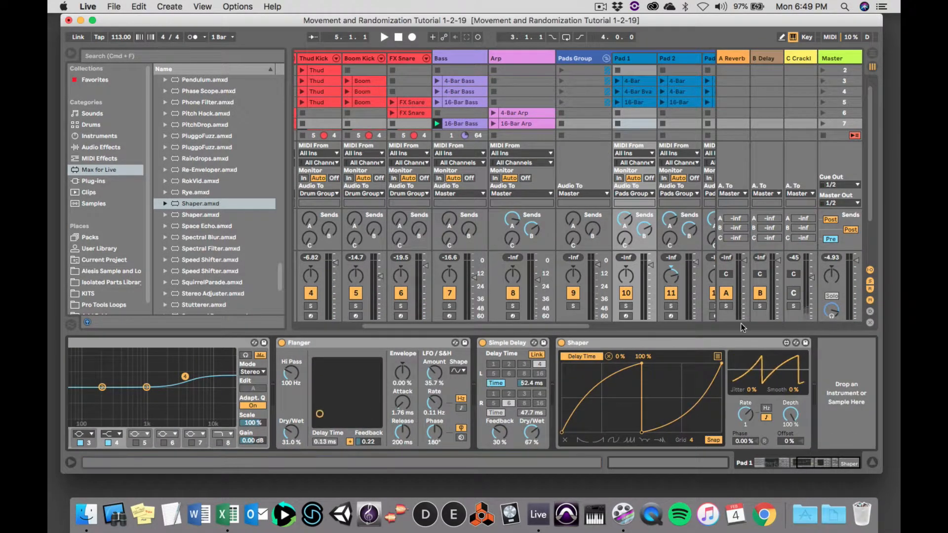
click(718, 357)
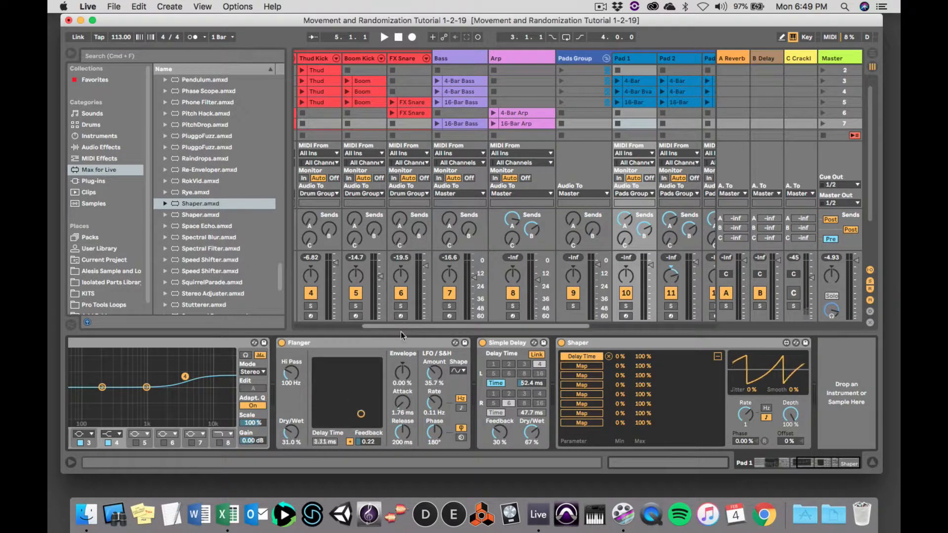
click(618, 81)
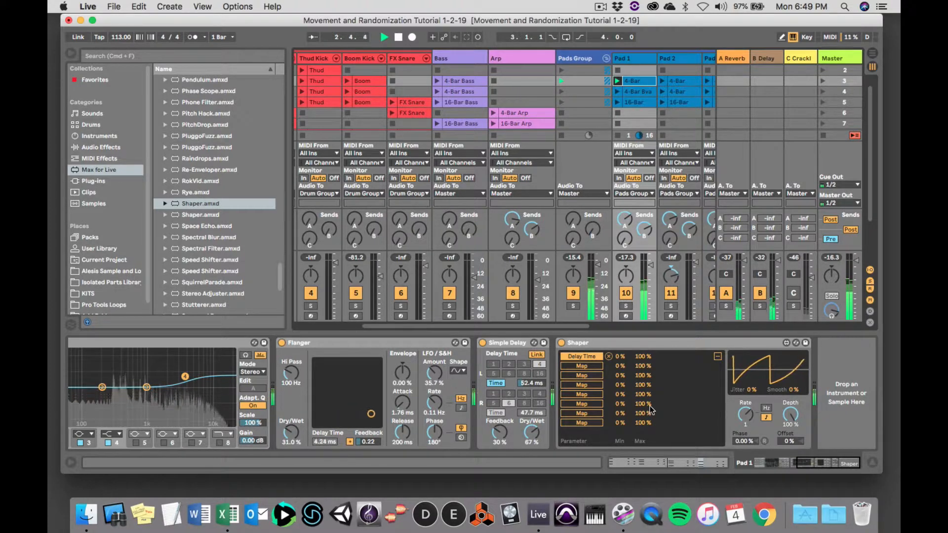
- Change band 4 of Pad 1's EQ Eight to a high-cut filter
scroll(413, 414, left, 5)
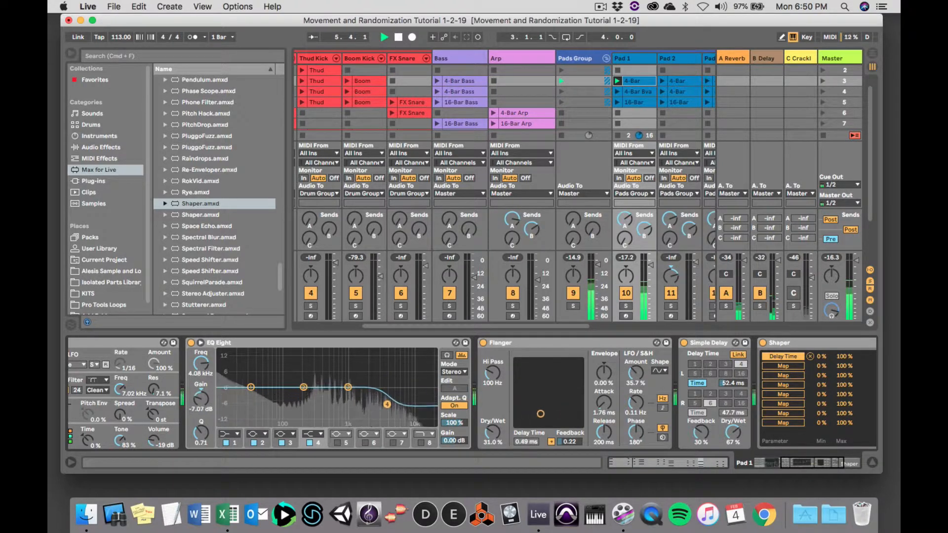
click(320, 434)
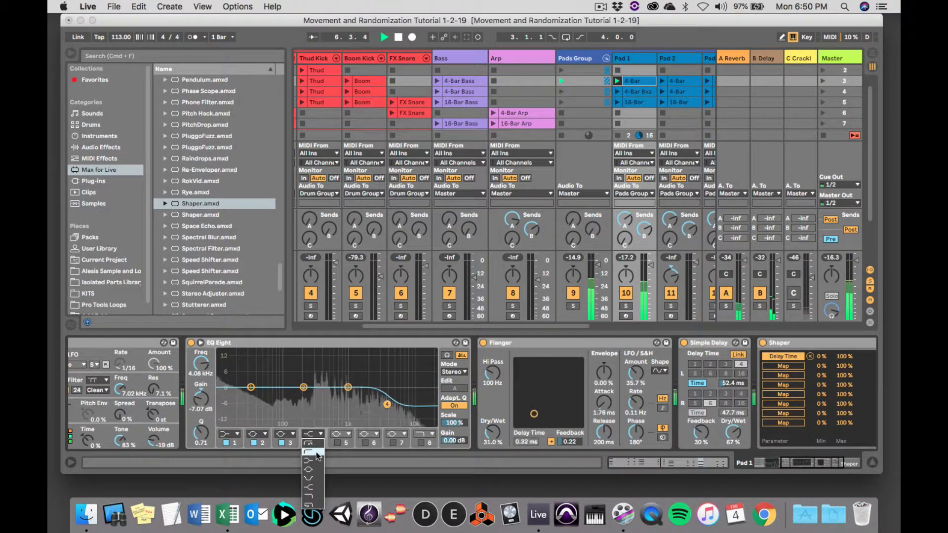
click(311, 498)
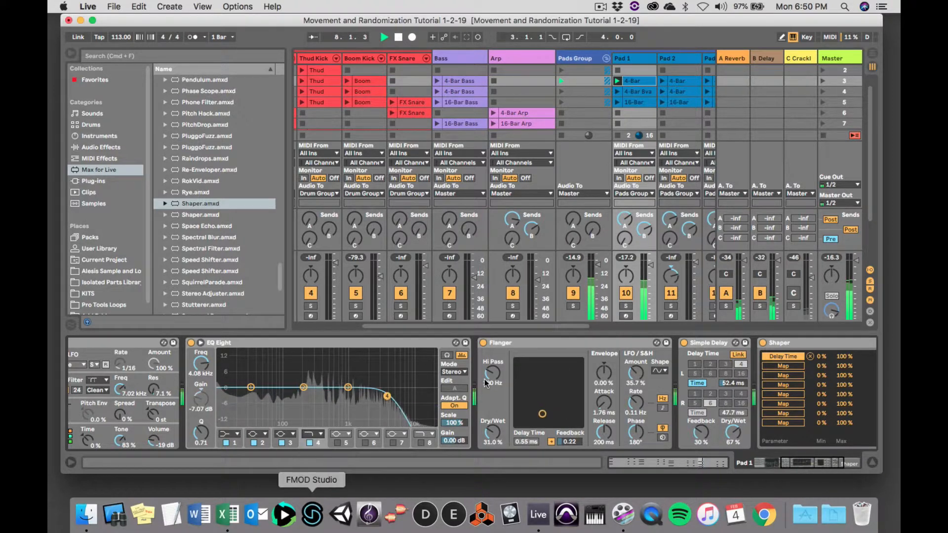
- Map EQ Eight's band 4 frequency to the second slot of the Pad 1 Shaper, with a range of 59% to 87%
click(787, 366)
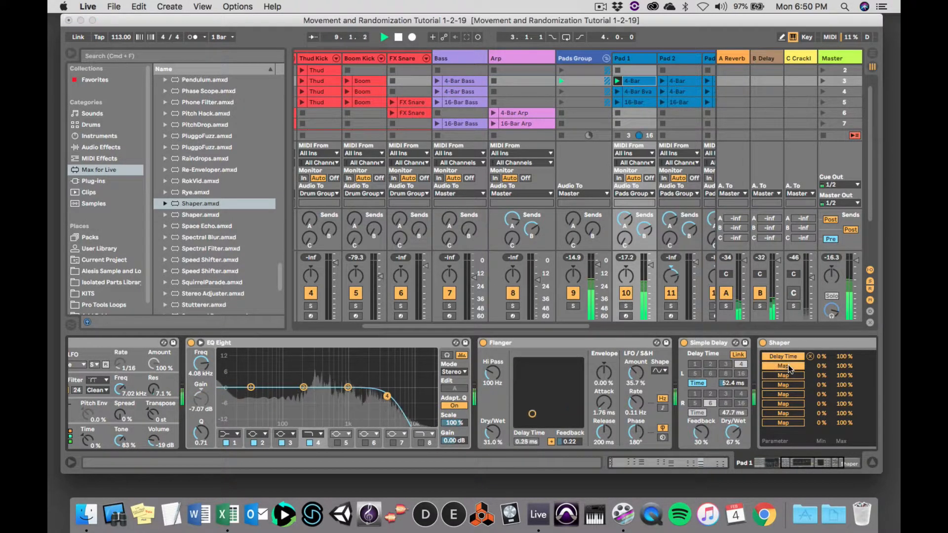
click(387, 396)
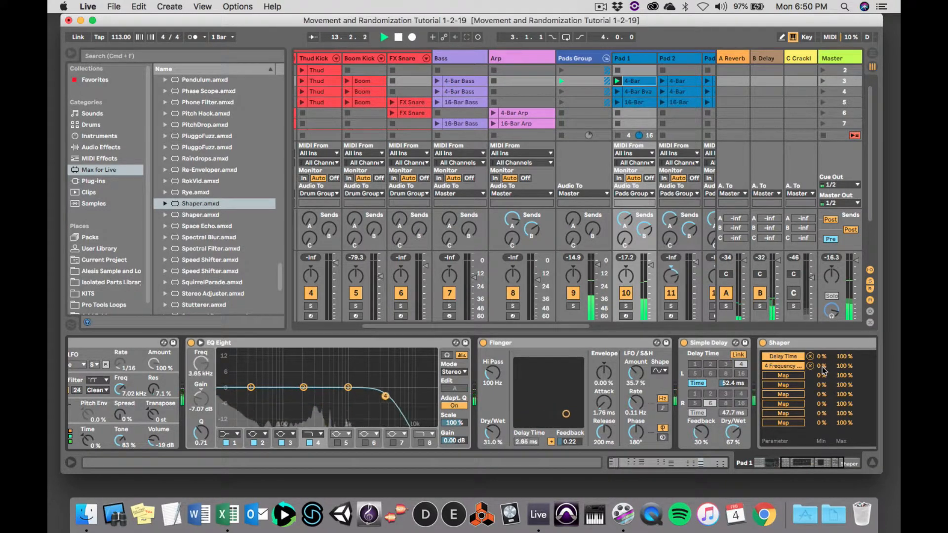
mouse_move(817, 366)
mouse_down()
mouse_move(818, 350)
mouse_move(822, 368)
mouse_up()
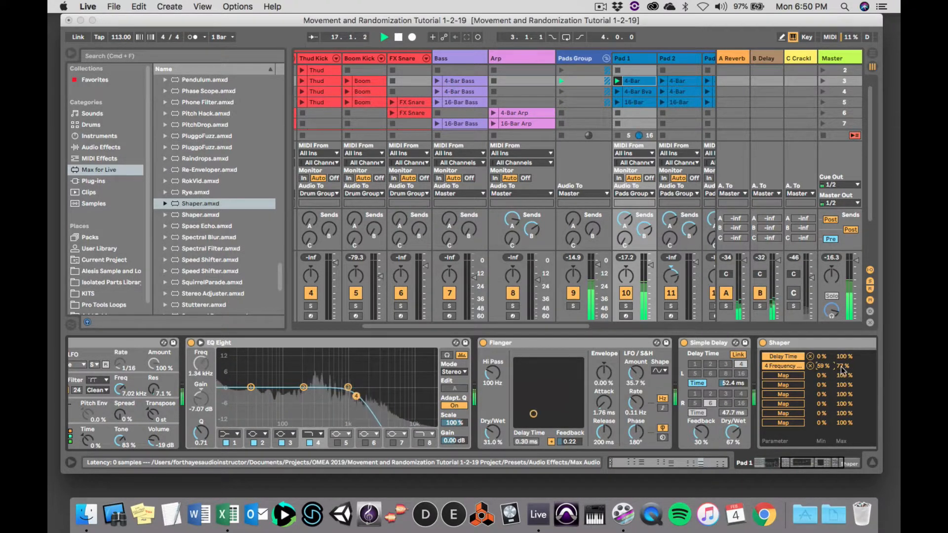
drag(844, 366, 844, 368)
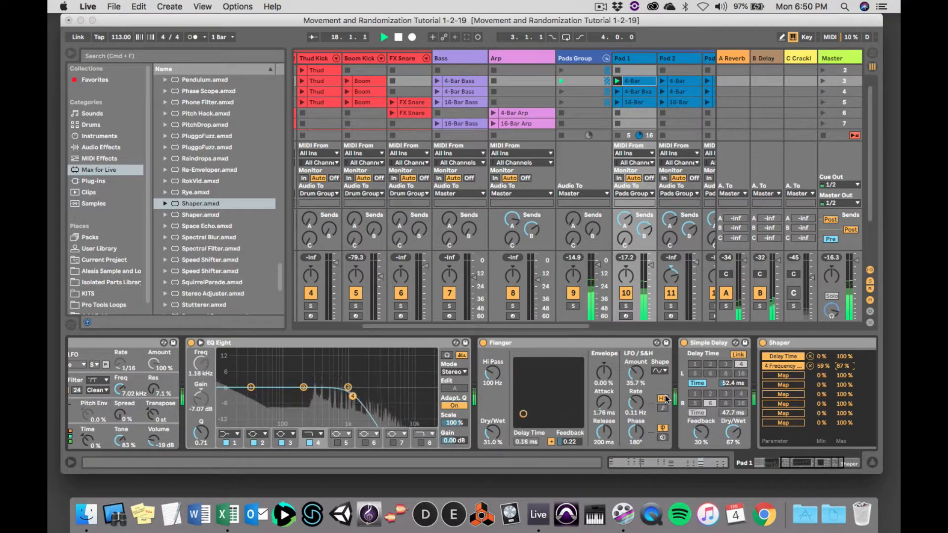
- Return the Pad 1 Shaper to its curve view and replace the curve with the preset rising ramp
scroll(664, 395, right, 5)
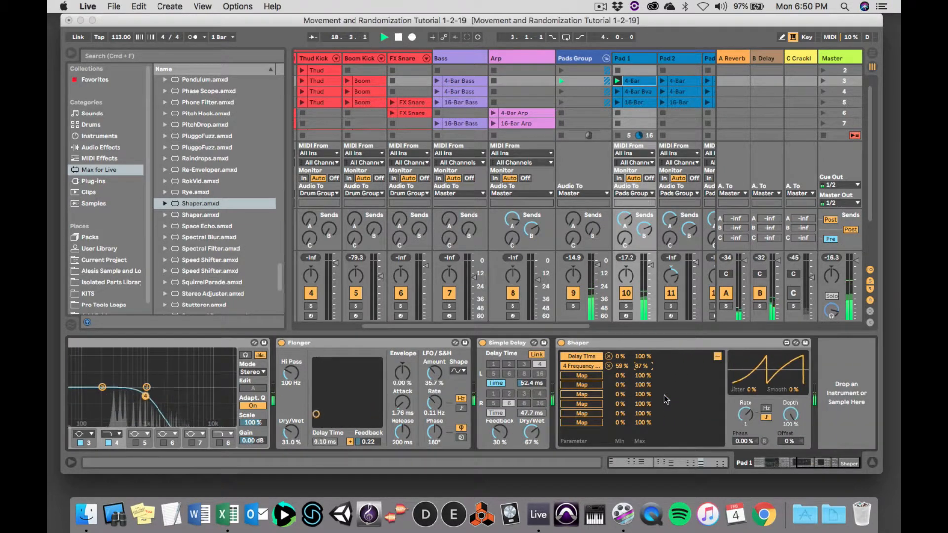
click(718, 356)
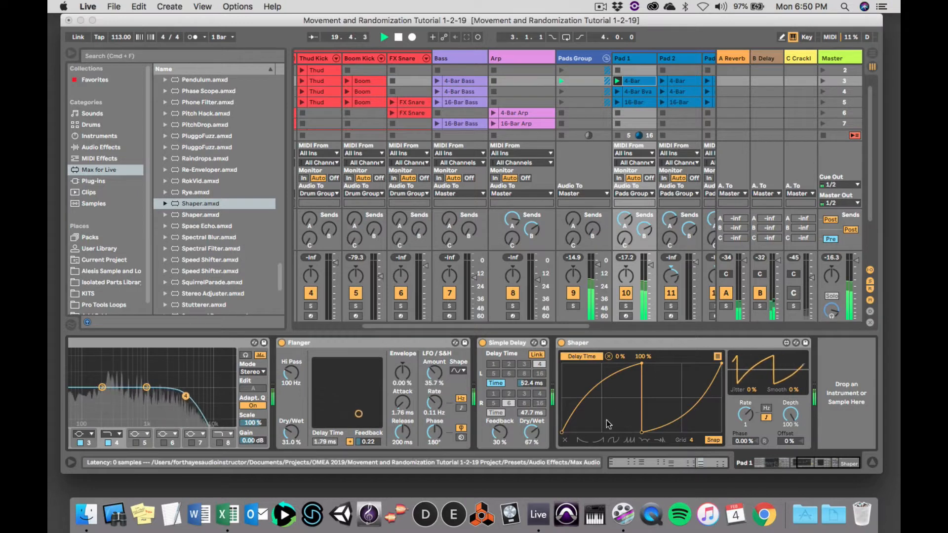
click(599, 440)
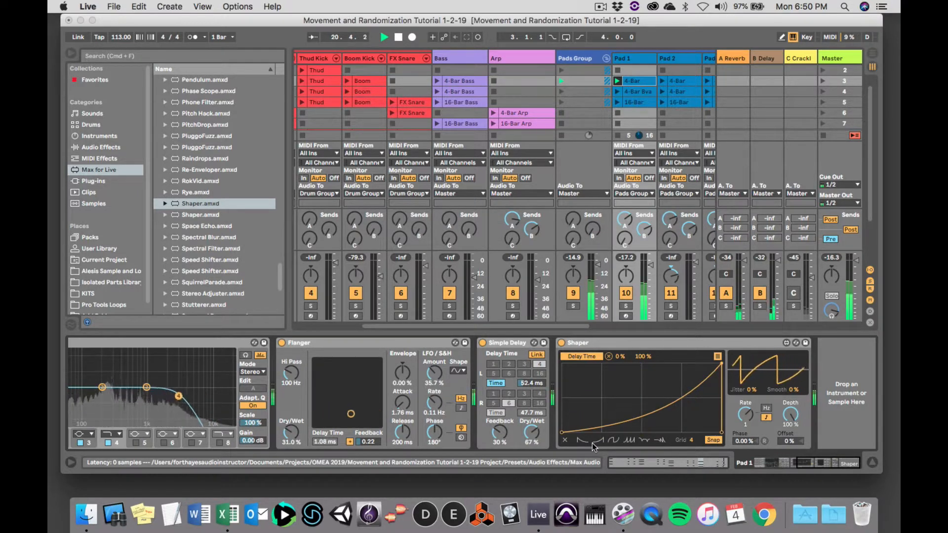
- Set the Pad 1 Shaper's Rate to 1/3 while listening to the pad, and stop playback
click(745, 421)
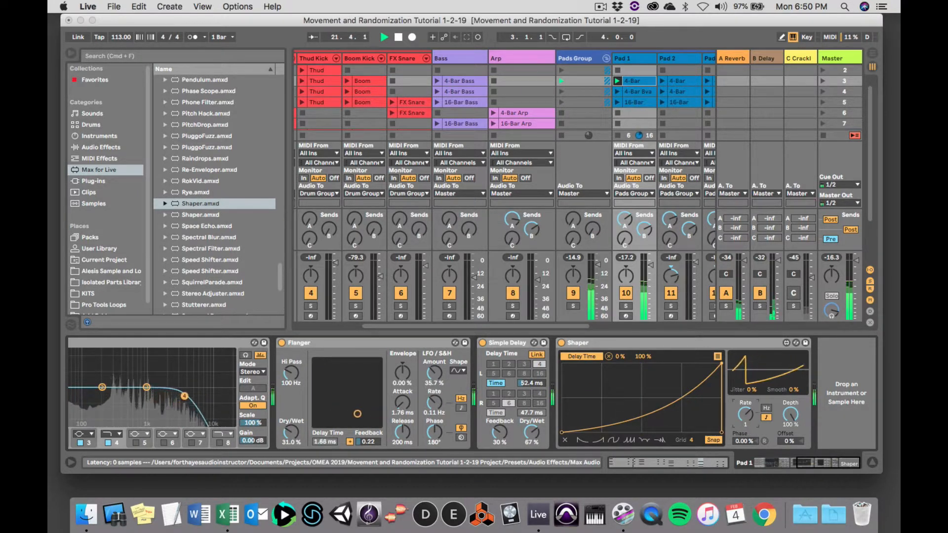
drag(745, 420, 744, 419)
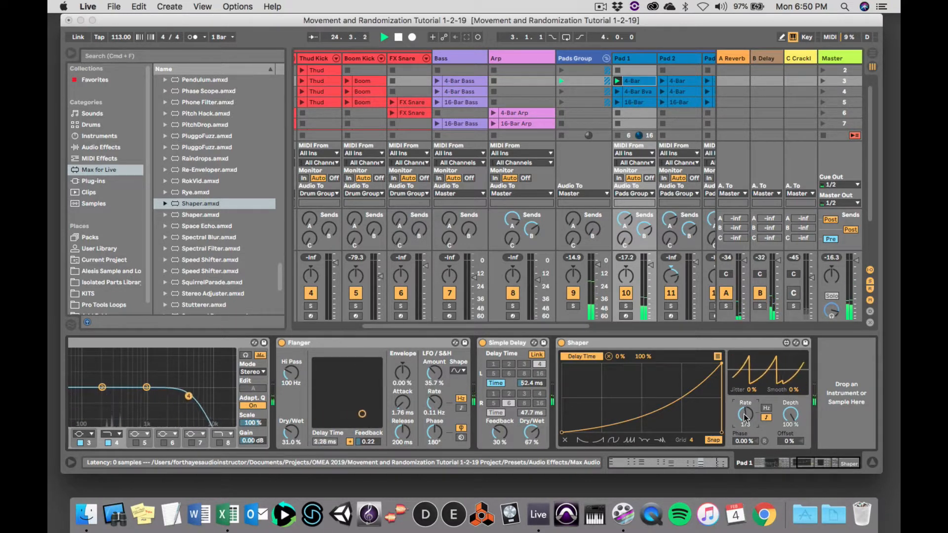
key(space)
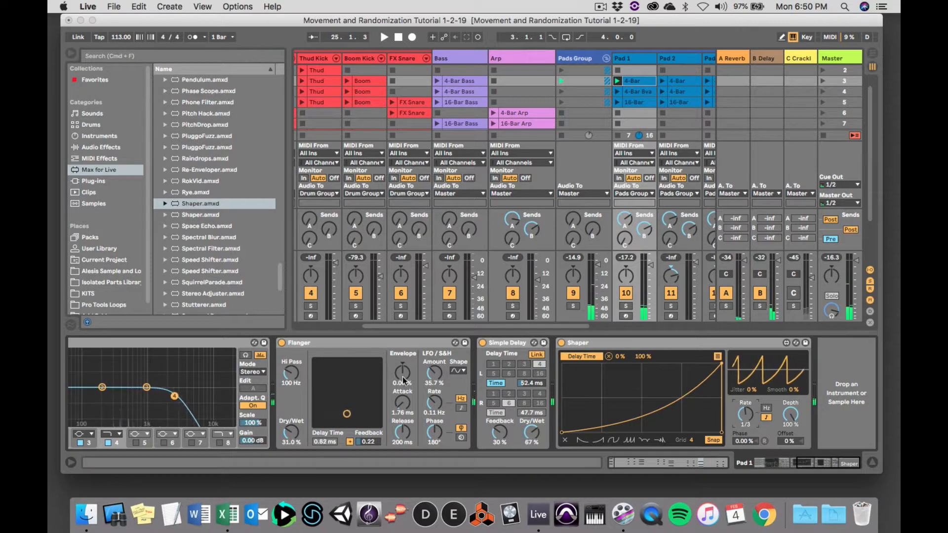